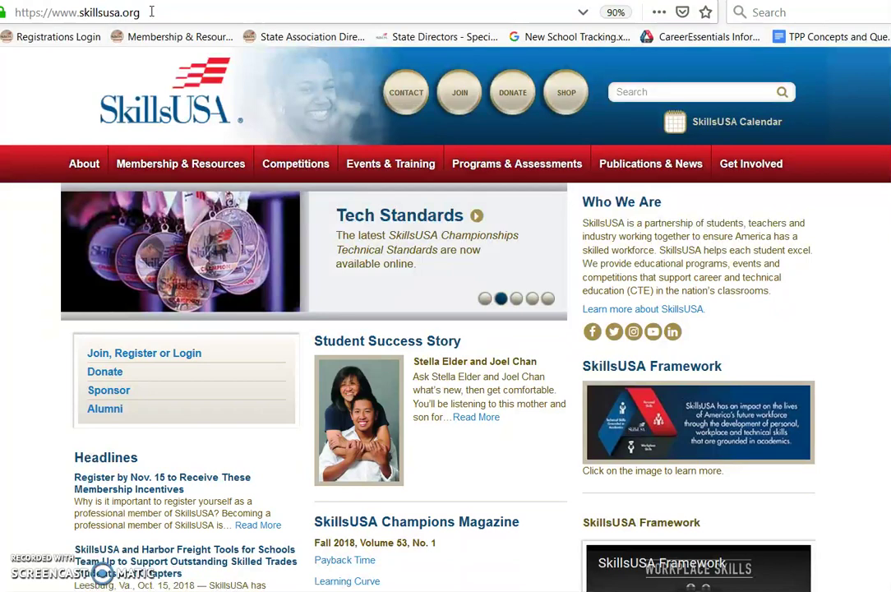
# Open the JOIN login page and fill in the advisor's saved e-mail address
pyautogui.click(462, 95)
pyautogui.click(263, 165)
# Fill the password from the saved login and log in to the advisor account
pyautogui.hotkey('ctrl', 'v')
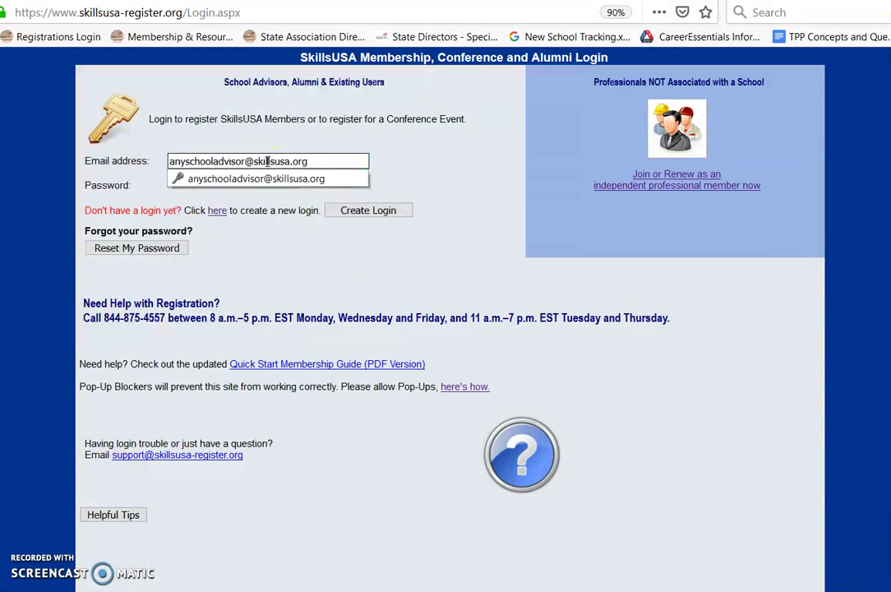
pyautogui.click(260, 179)
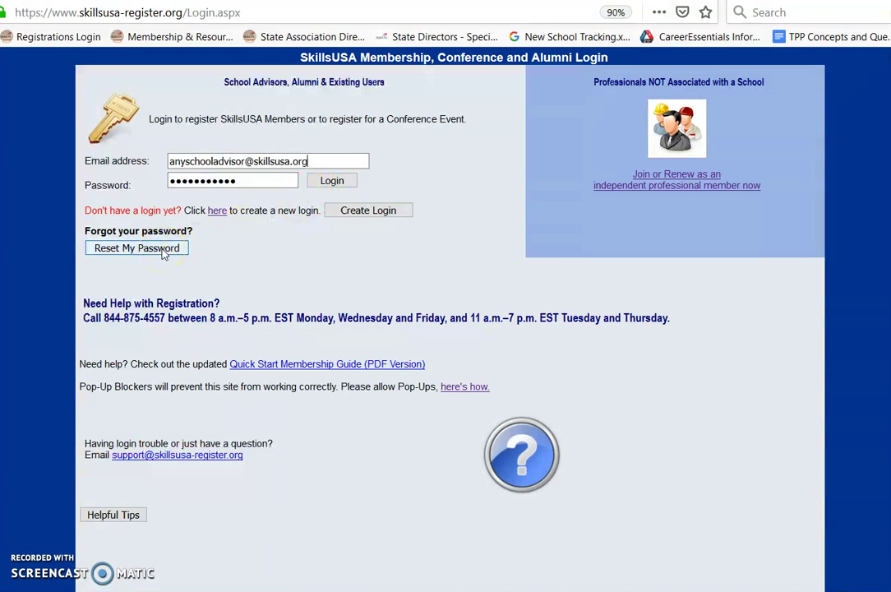
pyautogui.click(367, 212)
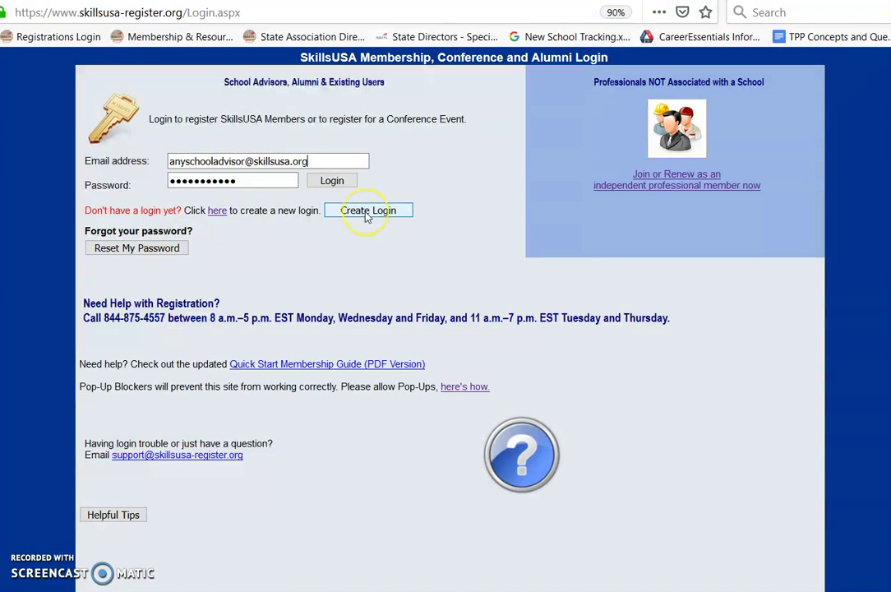
pyautogui.click(342, 182)
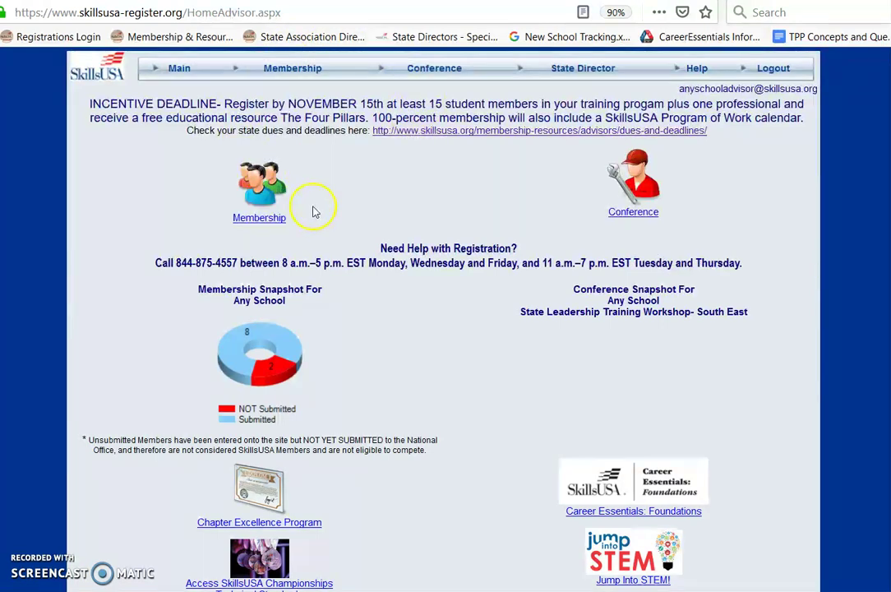
# Open the Membership page listing the school's 7 training programs
pyautogui.click(273, 223)
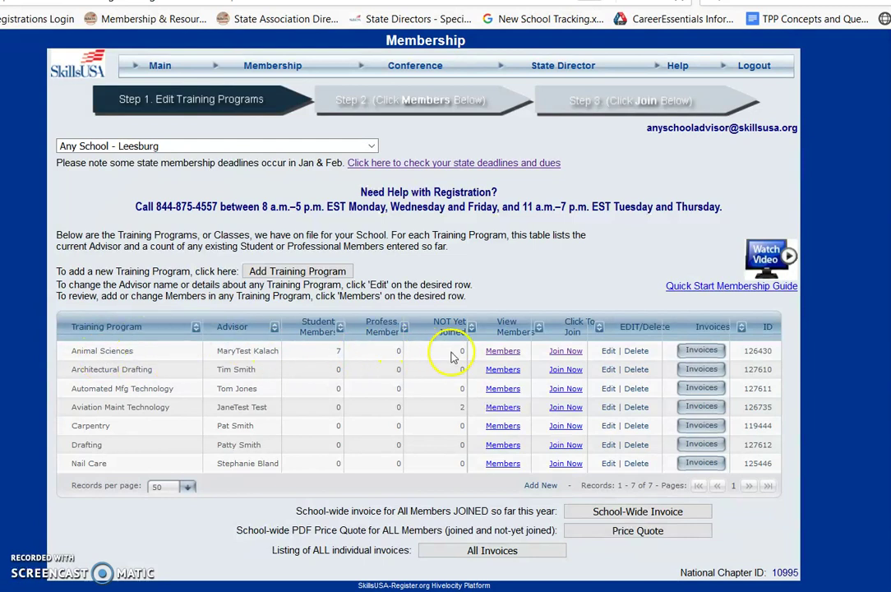
# Open the Animal Sciences Members link to see its seven current members
pyautogui.click(503, 352)
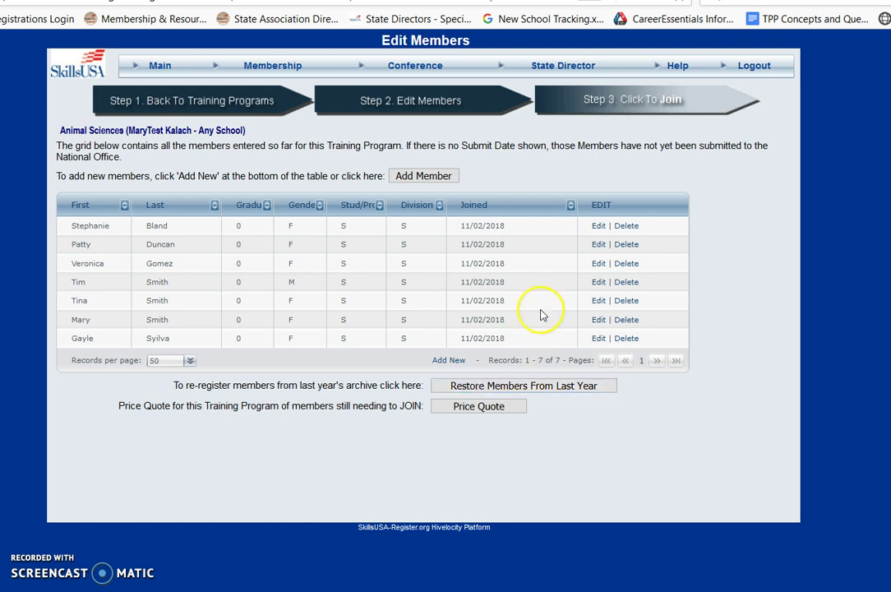
# Add a new Animal Sciences member and enter the student's first and last name
pyautogui.click(424, 176)
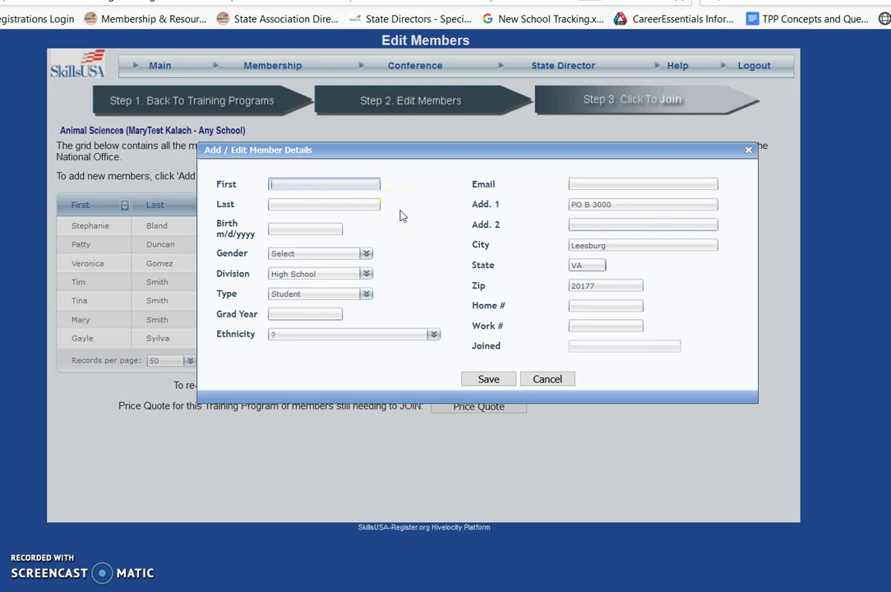
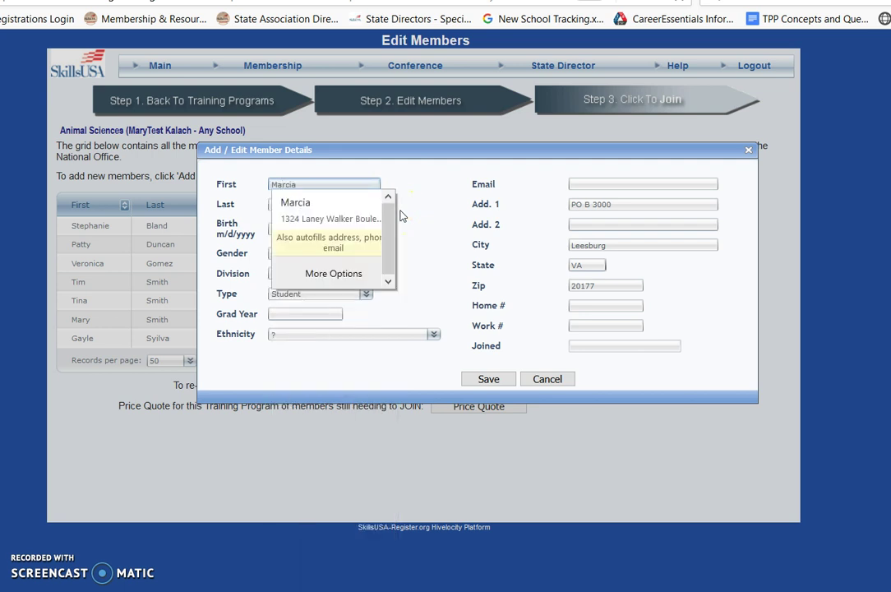
pyautogui.press('Tab')
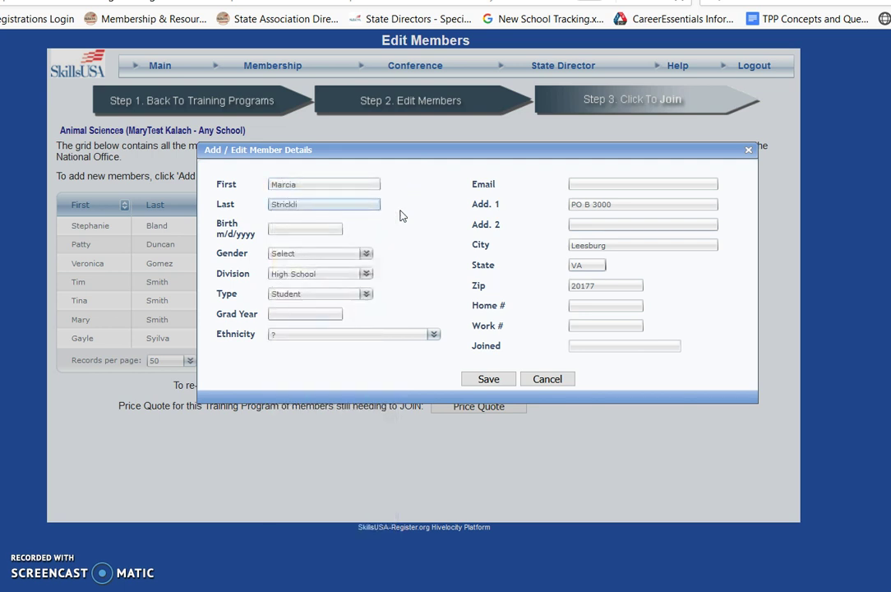
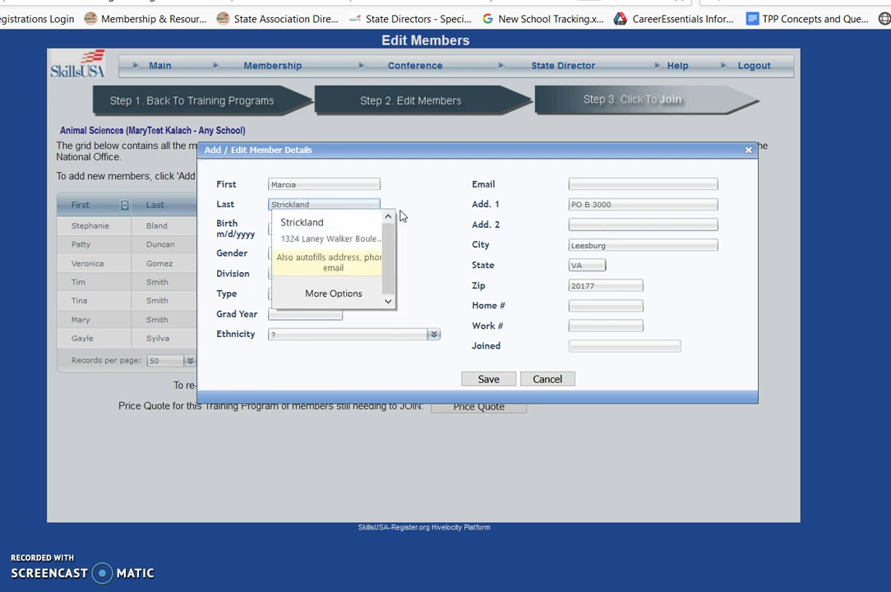
pyautogui.click(463, 222)
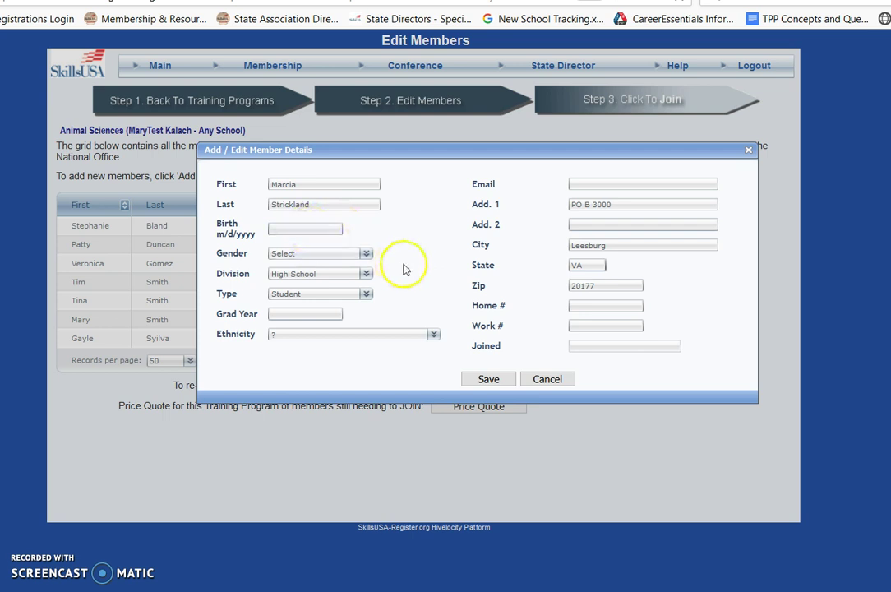
pyautogui.click(364, 253)
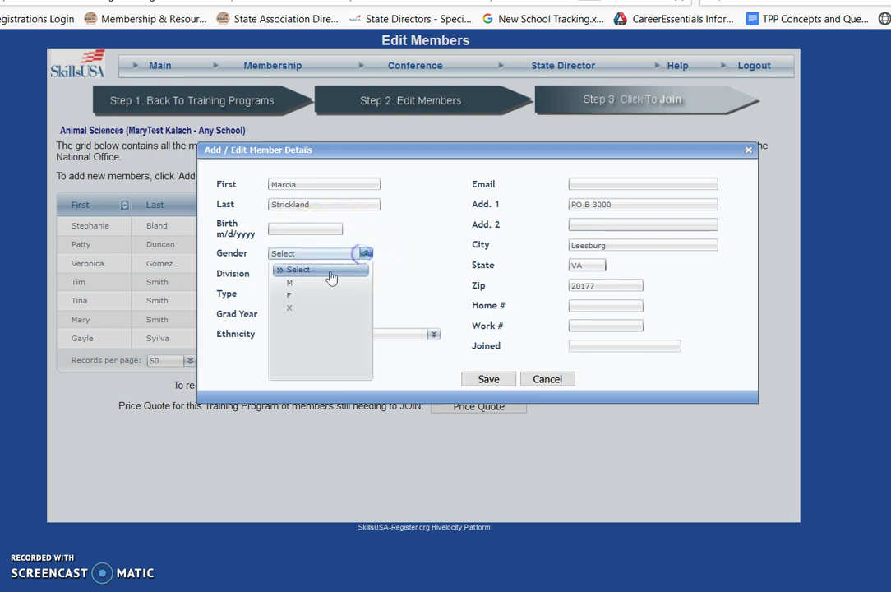
# Save the new member with gender F, High School division and Student type
pyautogui.click(291, 294)
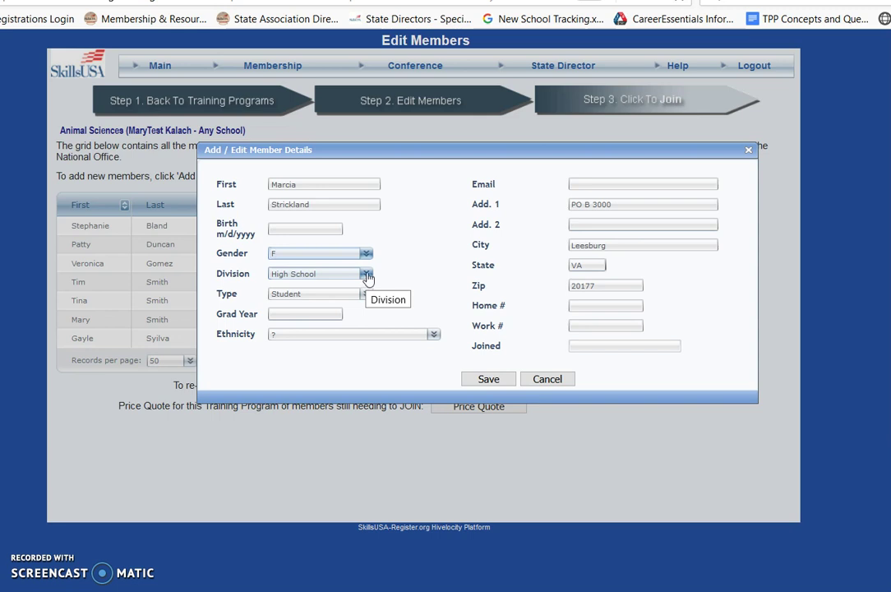
pyautogui.click(367, 278)
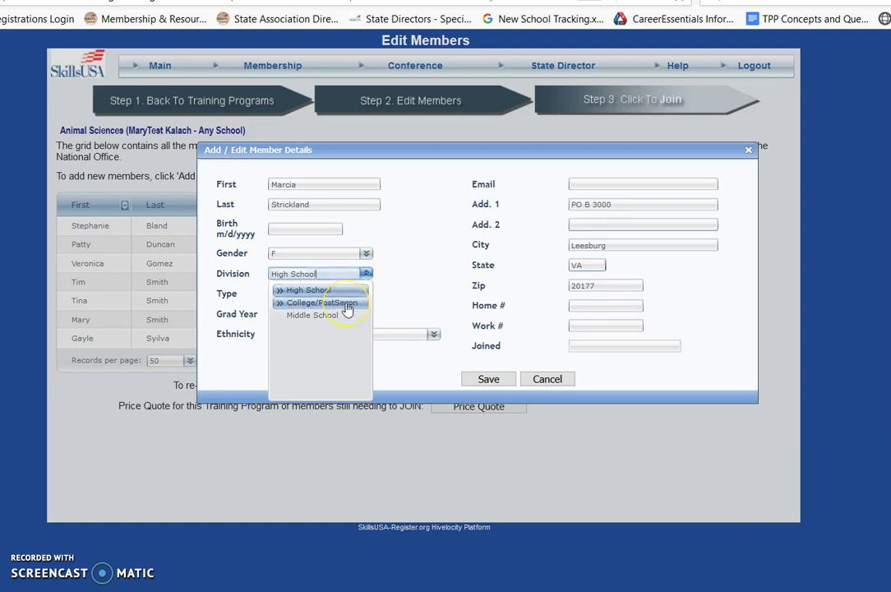
pyautogui.click(367, 280)
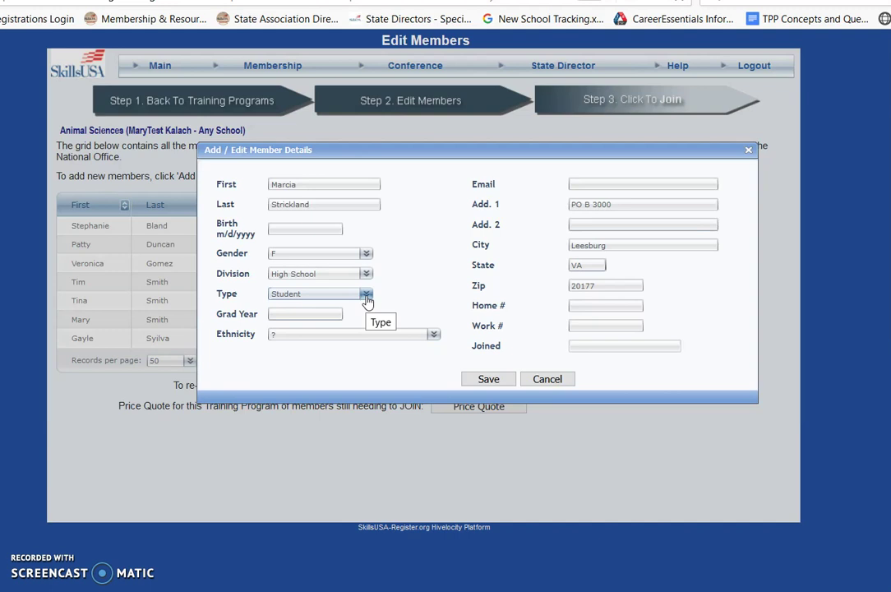
pyautogui.click(367, 298)
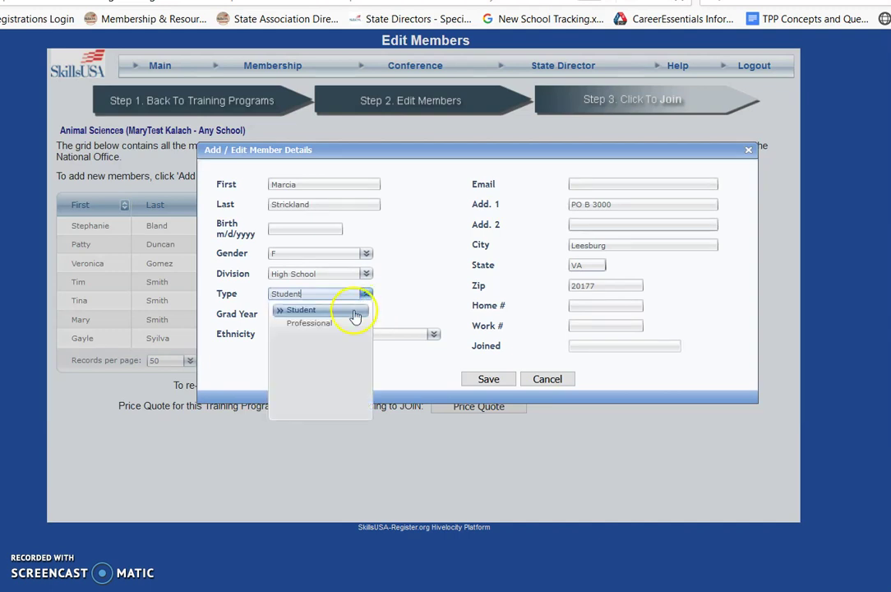
pyautogui.click(400, 299)
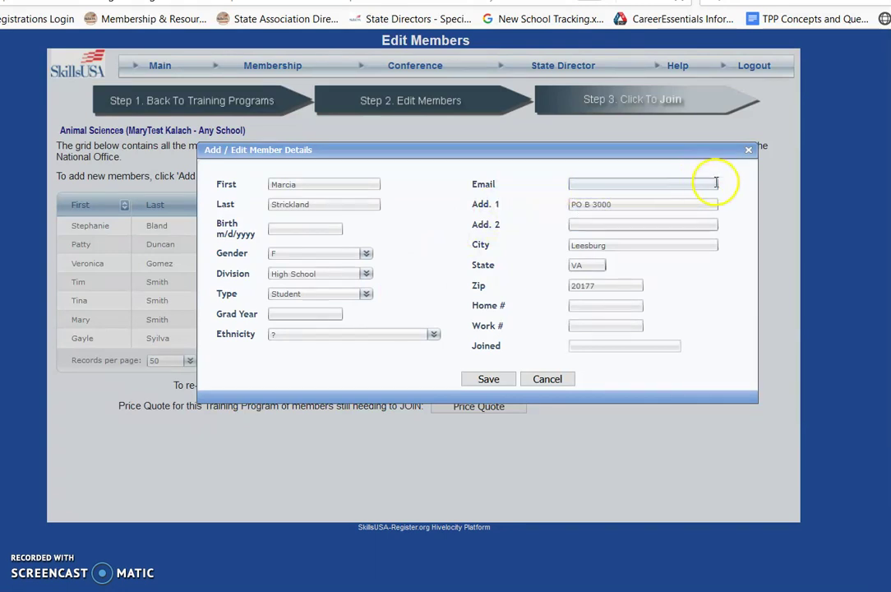
pyautogui.click(497, 381)
pyautogui.click(490, 380)
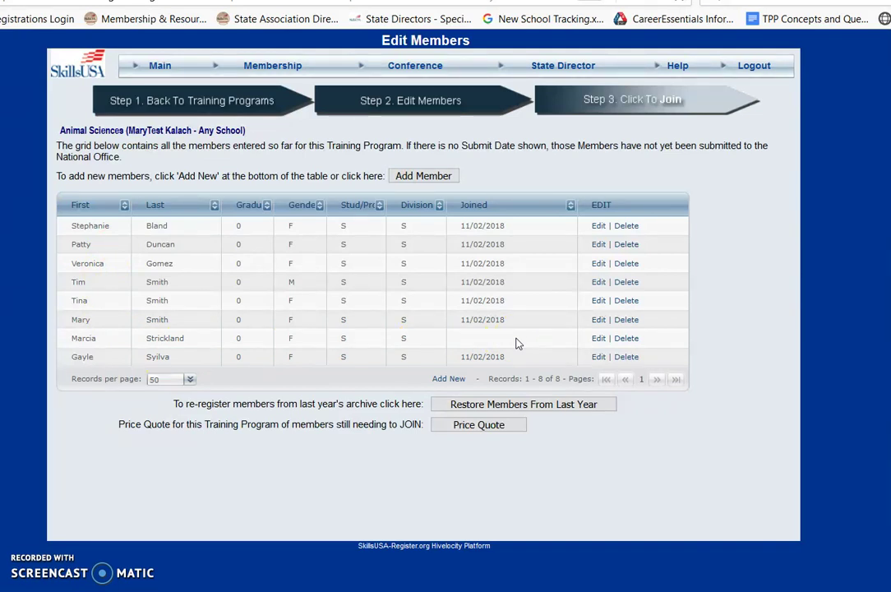
# Run Membership > Check for Duplicates, which finds no potential duplicate members
pyautogui.click(670, 105)
pyautogui.click(274, 70)
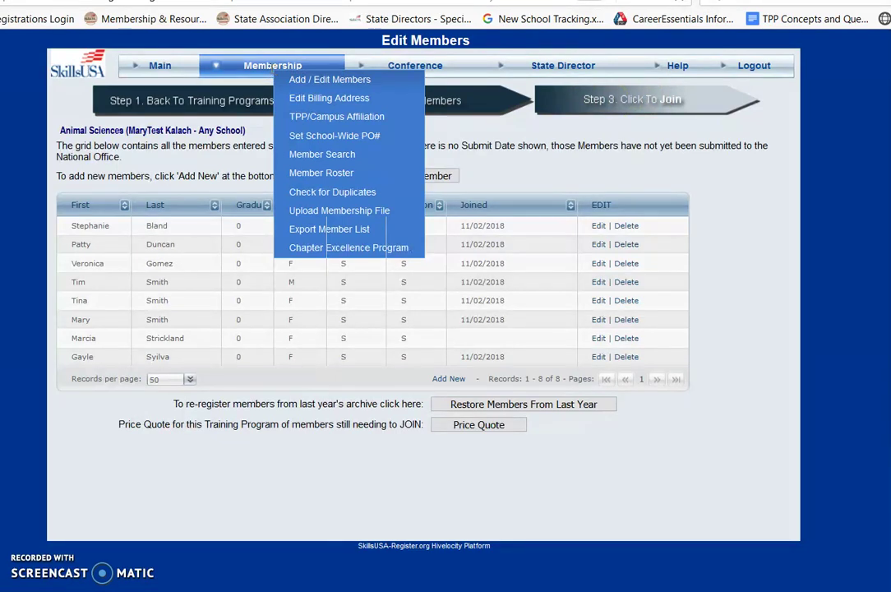
pyautogui.click(313, 193)
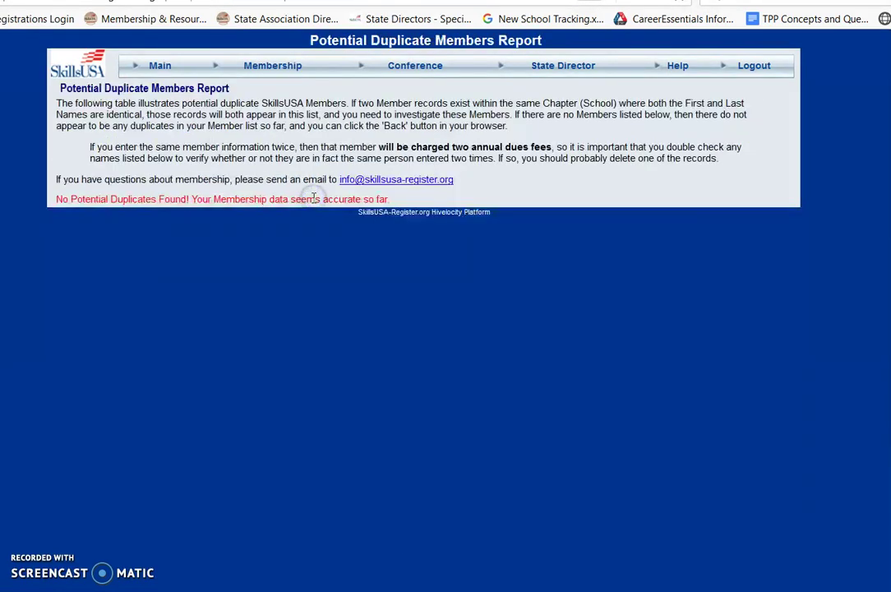
# Revisit the Animal Sciences members via Add / Edit Members, then return to Step 1's program list
pyautogui.click(264, 65)
pyautogui.click(284, 80)
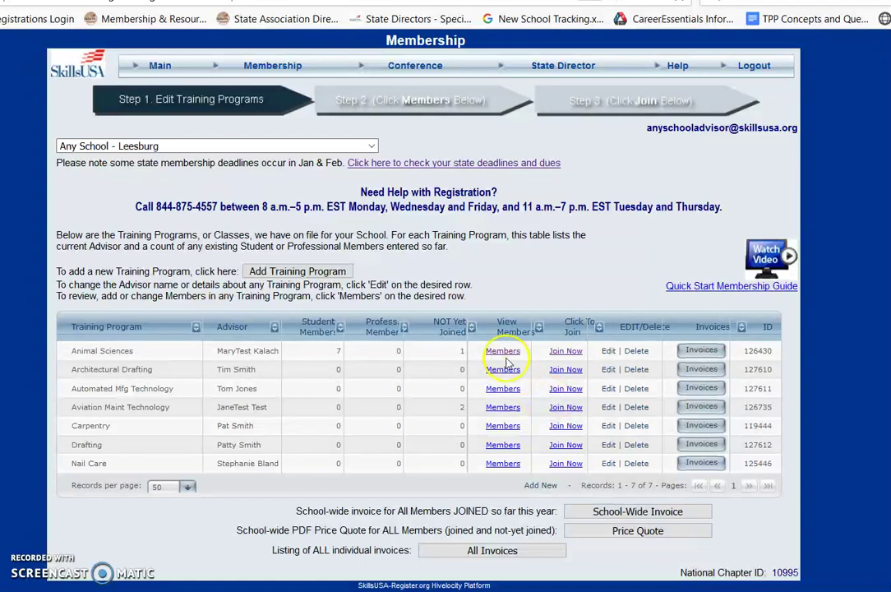
pyautogui.click(512, 352)
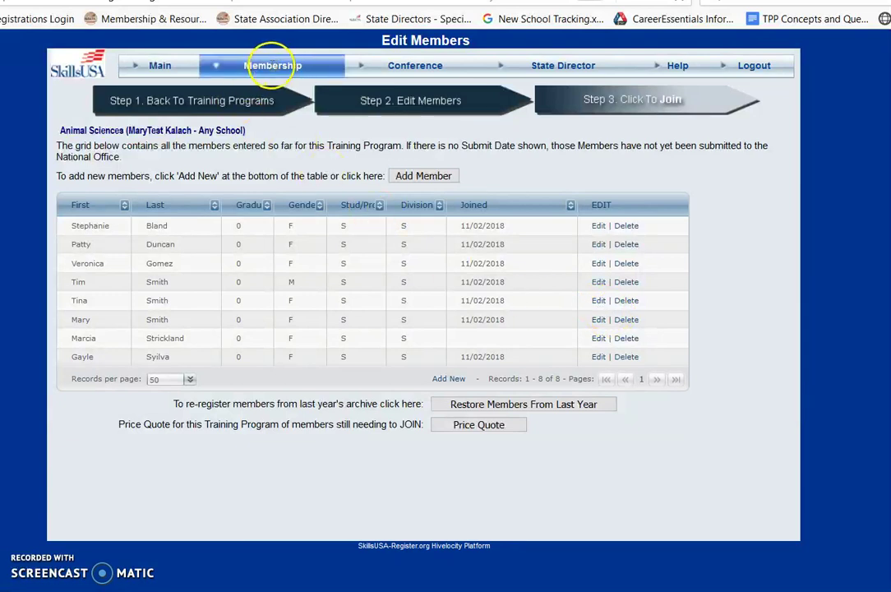
pyautogui.click(227, 109)
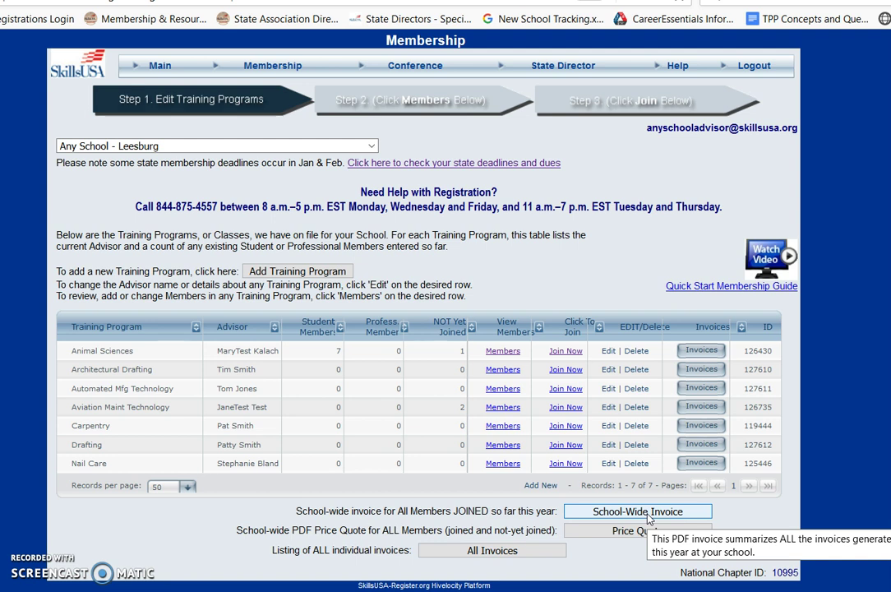
# Join the Animal Sciences member for $13.00, paying by purchase order with the PO number entered
pyautogui.click(564, 351)
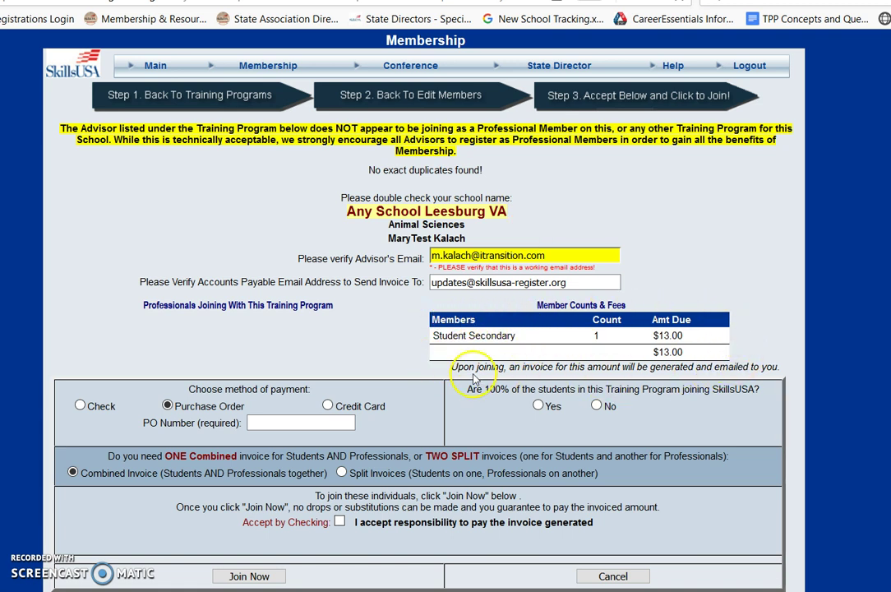
pyautogui.click(292, 425)
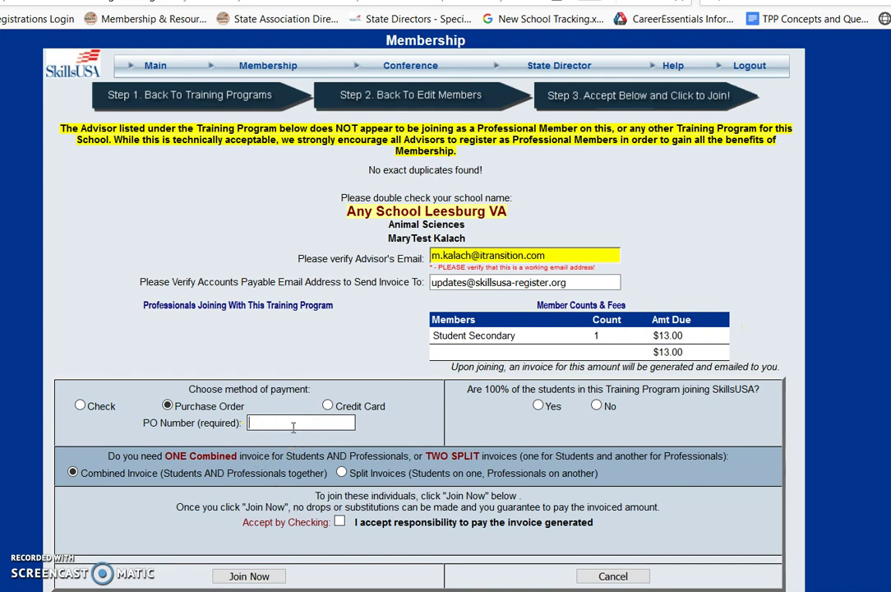
pyautogui.write('123456')
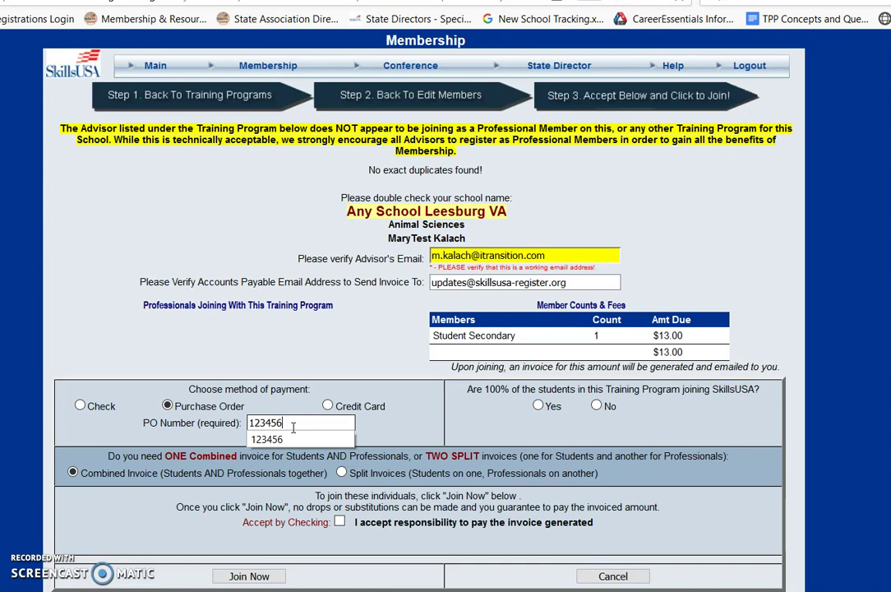
pyautogui.click(368, 426)
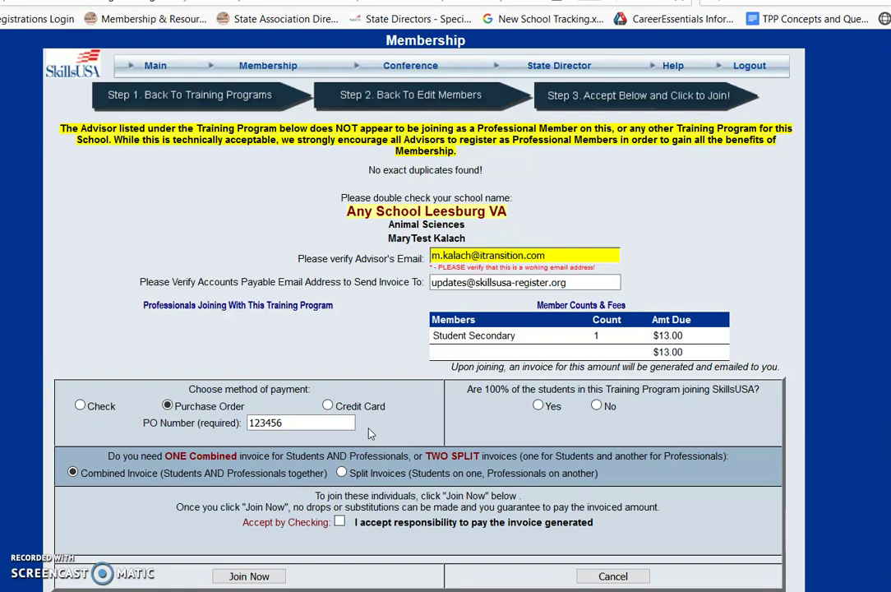
# Answer Yes to all students joining and accept responsibility for paying the invoice
pyautogui.click(366, 439)
pyautogui.click(540, 408)
pyautogui.click(340, 522)
pyautogui.click(339, 523)
pyautogui.click(561, 507)
# Submit the Animal Sciences member's join to generate the $13.00 membership invoice PDF
pyautogui.click(249, 577)
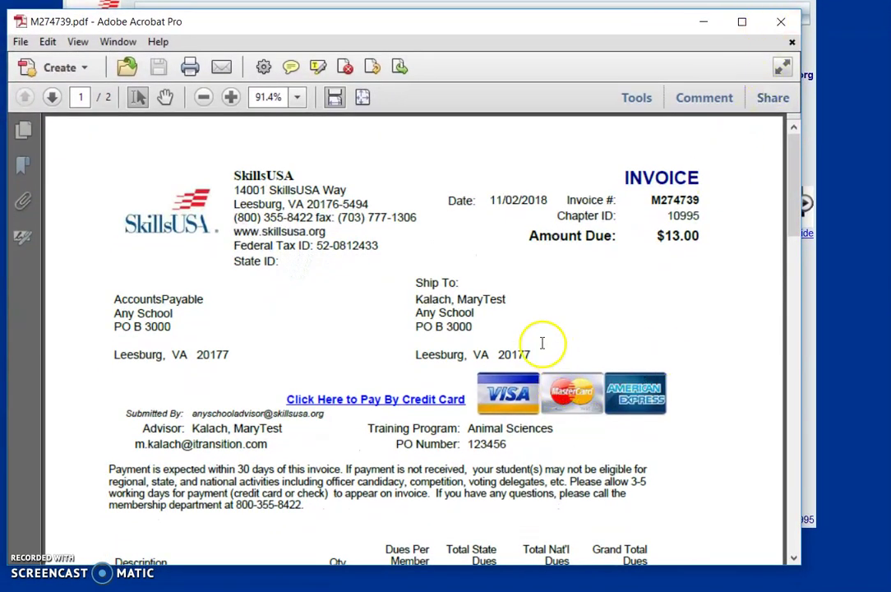
pyautogui.click(21, 42)
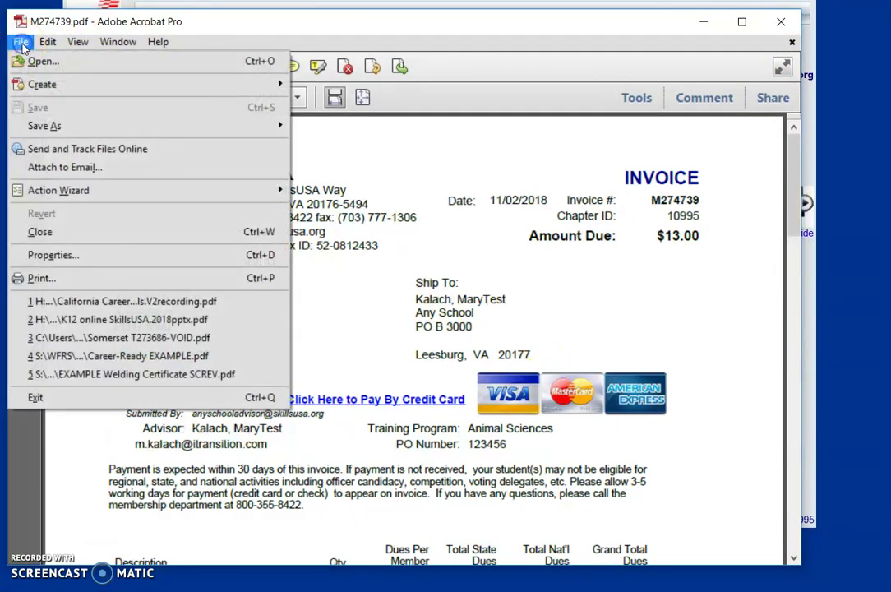
pyautogui.moveTo(48, 41)
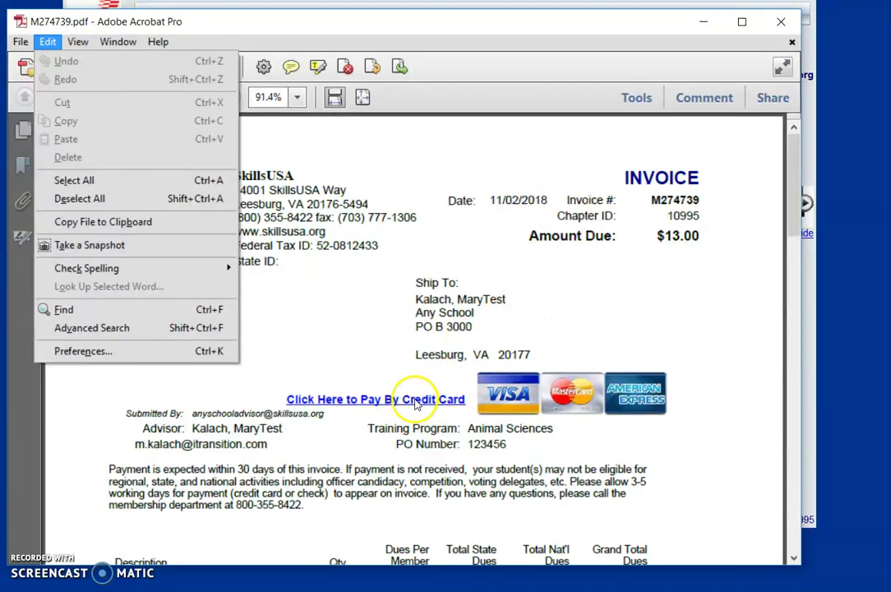
pyautogui.press('Escape')
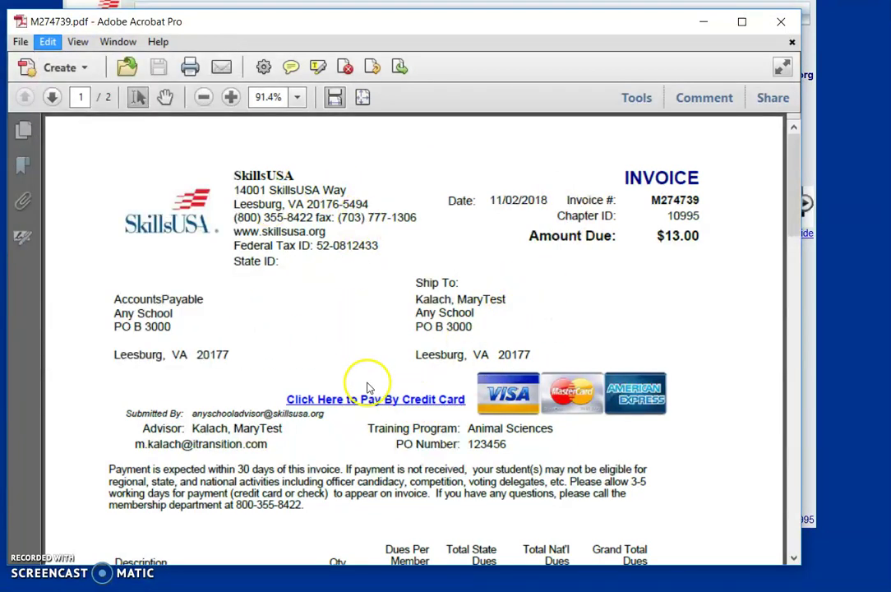